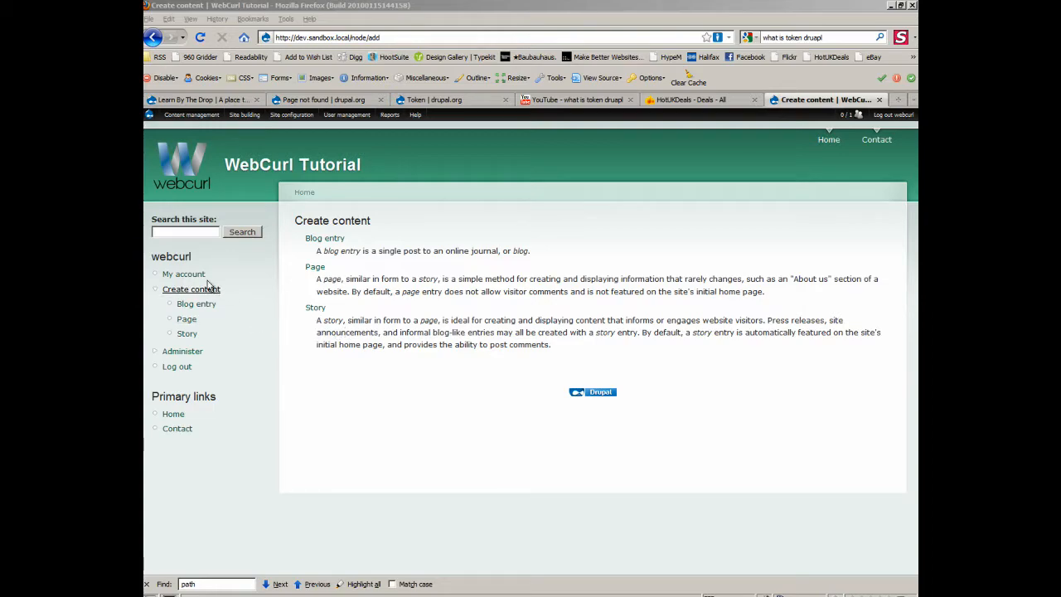
Start a new Story content item and title it "story about webcurl".
{"action": "left_click", "coordinate": [315, 308]}
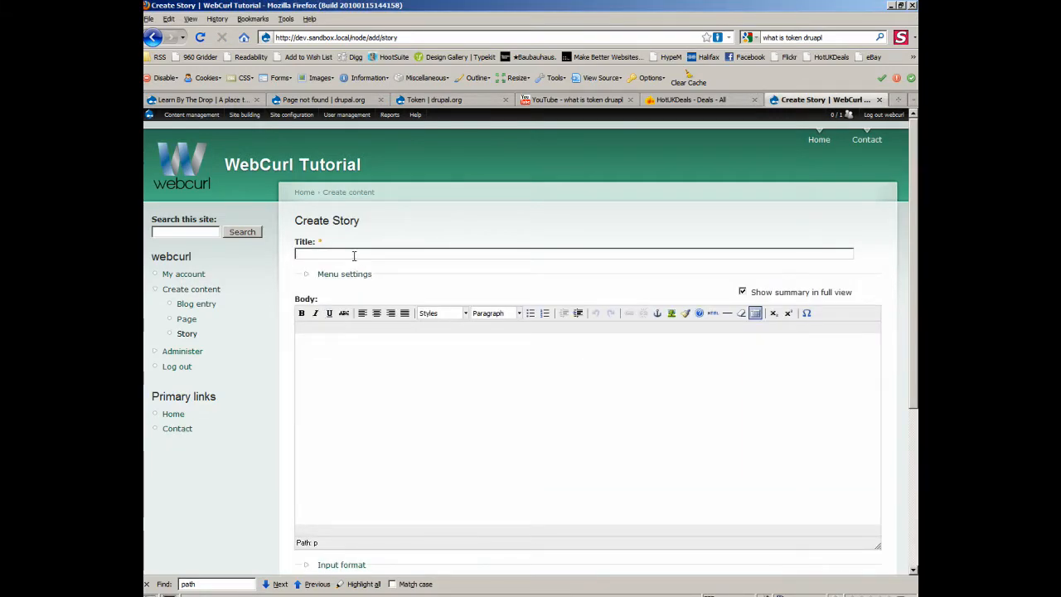
{"action": "left_click", "coordinate": [354, 255]}
{"action": "type", "text": "sto"}
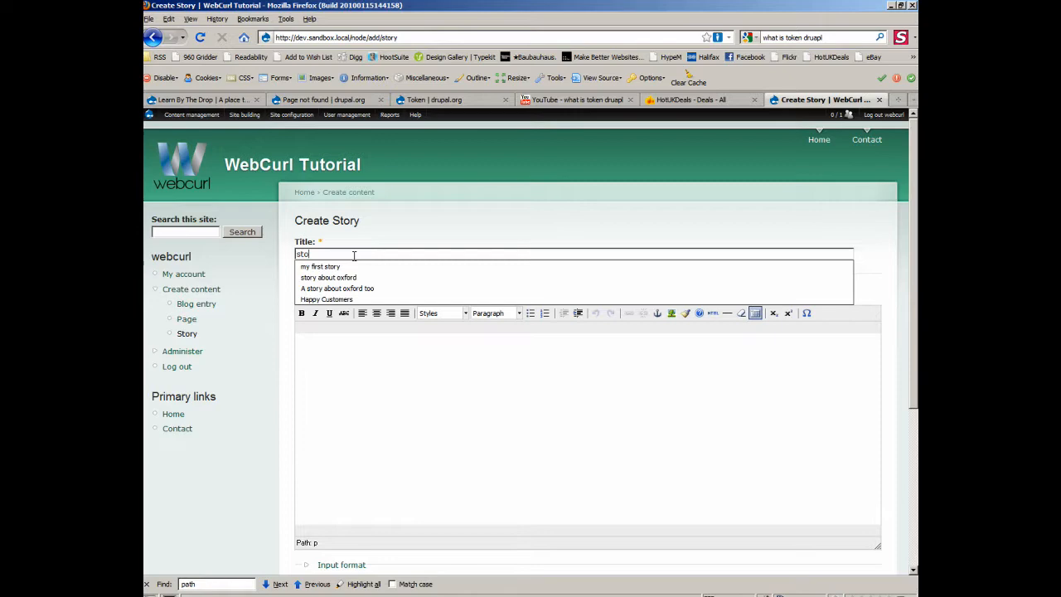
{"action": "type", "text": "ry abo"}
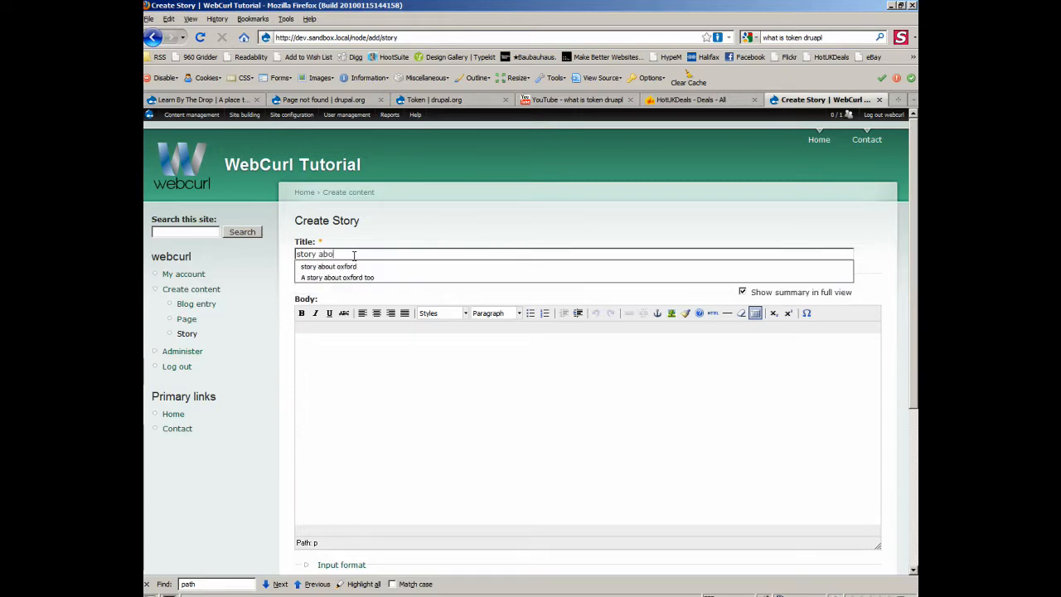
{"action": "type", "text": "ut webcurl"}
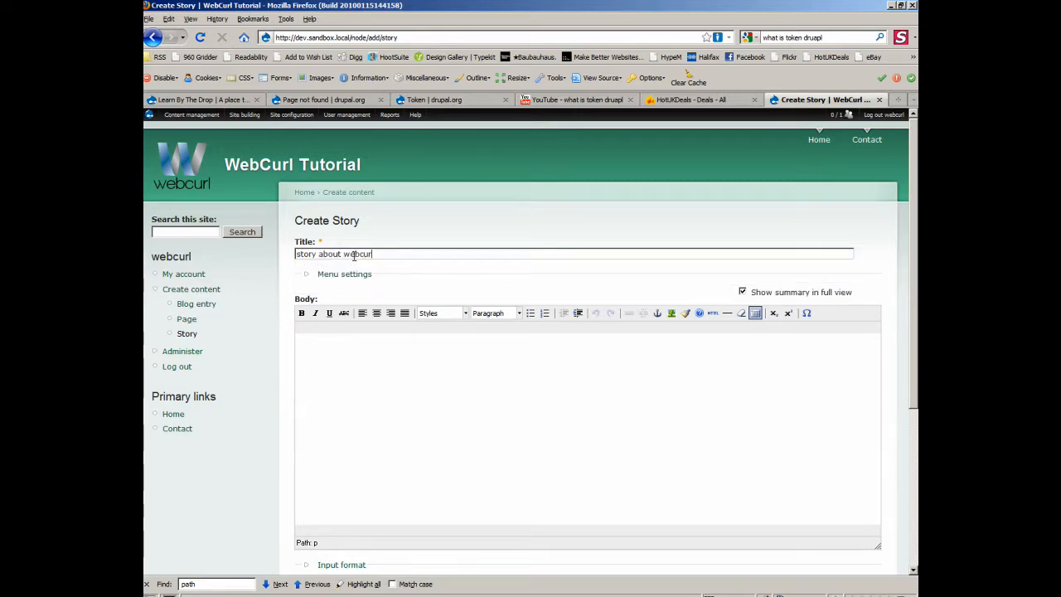
Copy the title "story about webcurl" into the story's body and save the story.
{"action": "left_click_drag", "start_coordinate": [373, 253], "coordinate": [266, 251]}
{"action": "key", "text": "ctrl+c"}
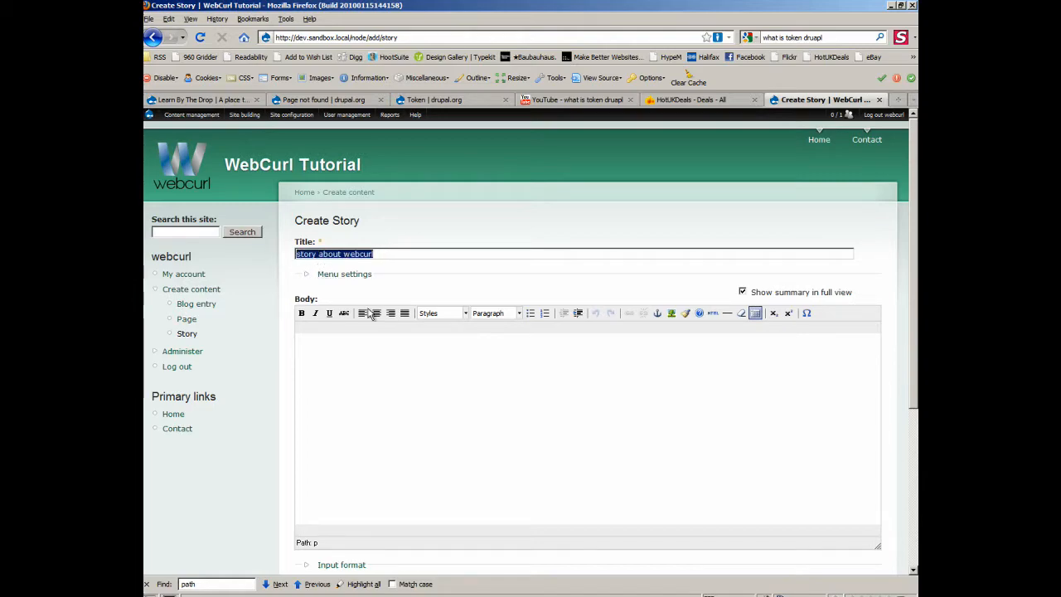
{"action": "left_click", "coordinate": [398, 375]}
{"action": "key", "text": "ctrl+v"}
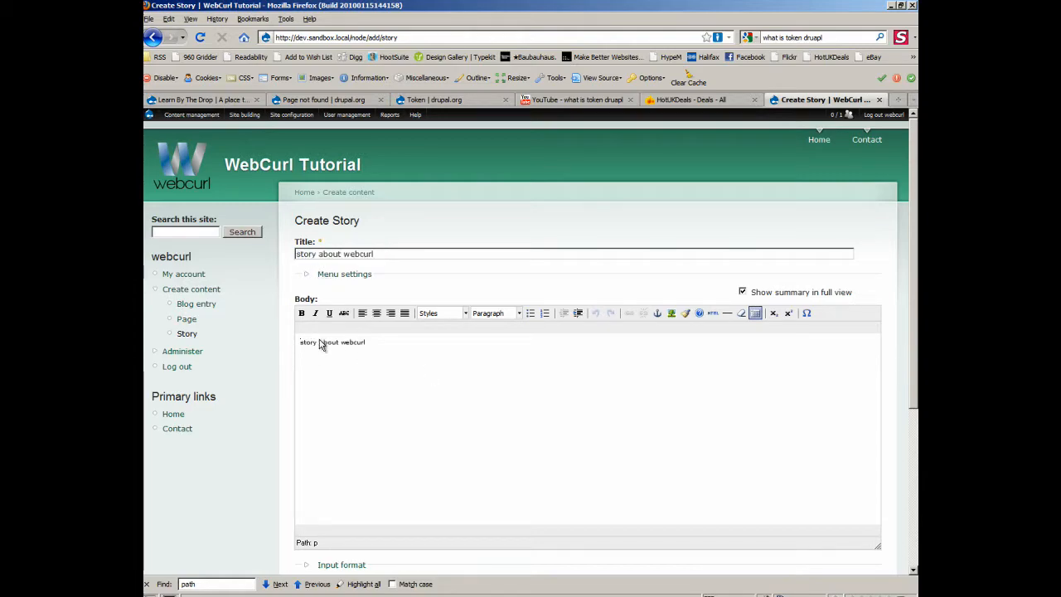
{"action": "scroll", "coordinate": [381, 395], "scroll_direction": "down", "scroll_amount": 3}
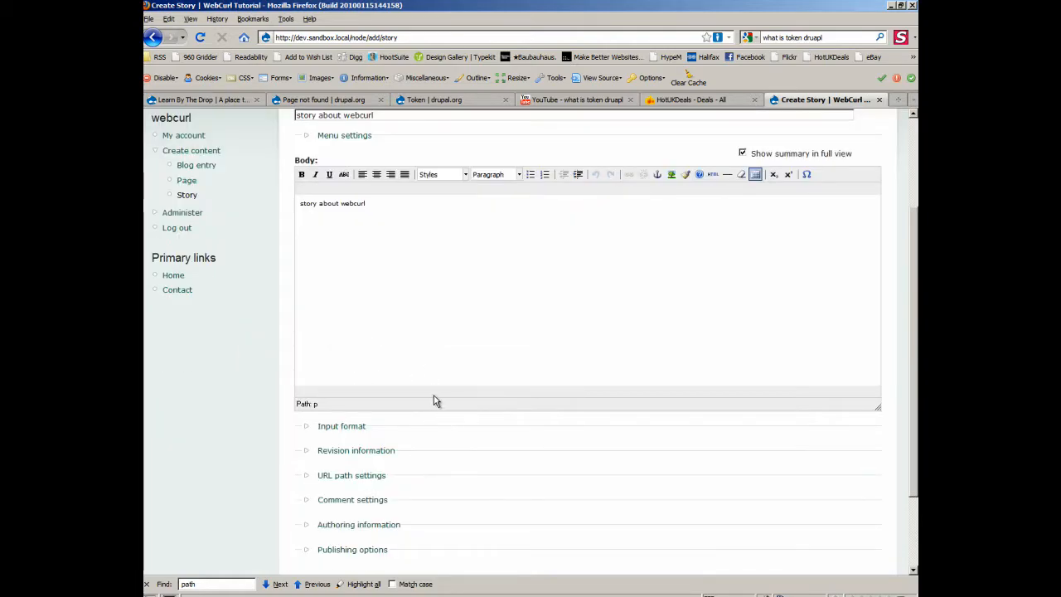
{"action": "scroll", "coordinate": [439, 406], "scroll_direction": "down", "scroll_amount": 3}
{"action": "left_click", "coordinate": [312, 476]}
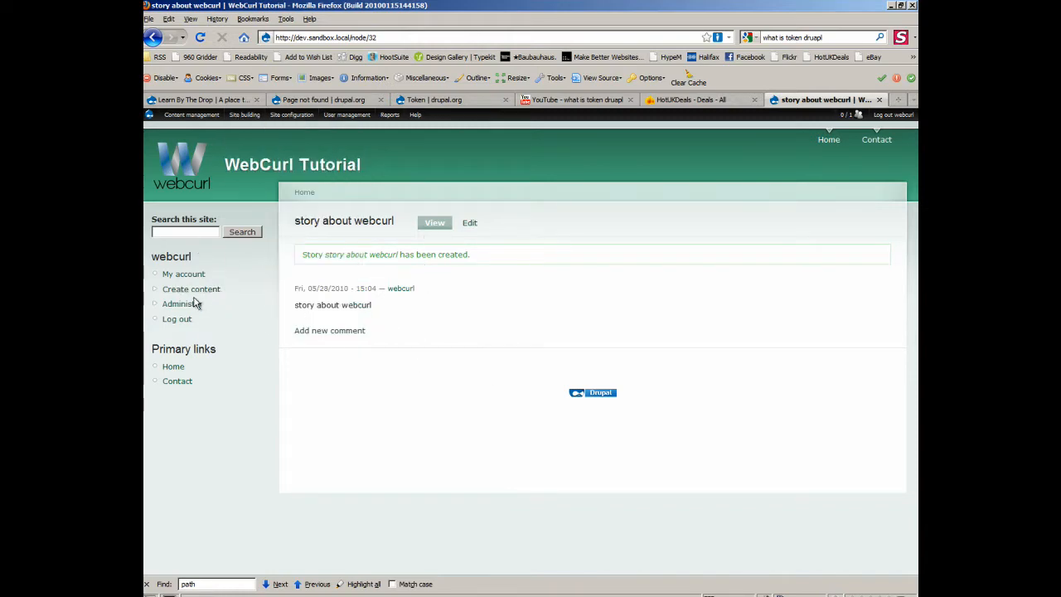
Open the site's module list and find the Path module among the optional core modules.
{"action": "mouse_move", "coordinate": [223, 116]}
{"action": "mouse_move", "coordinate": [292, 115]}
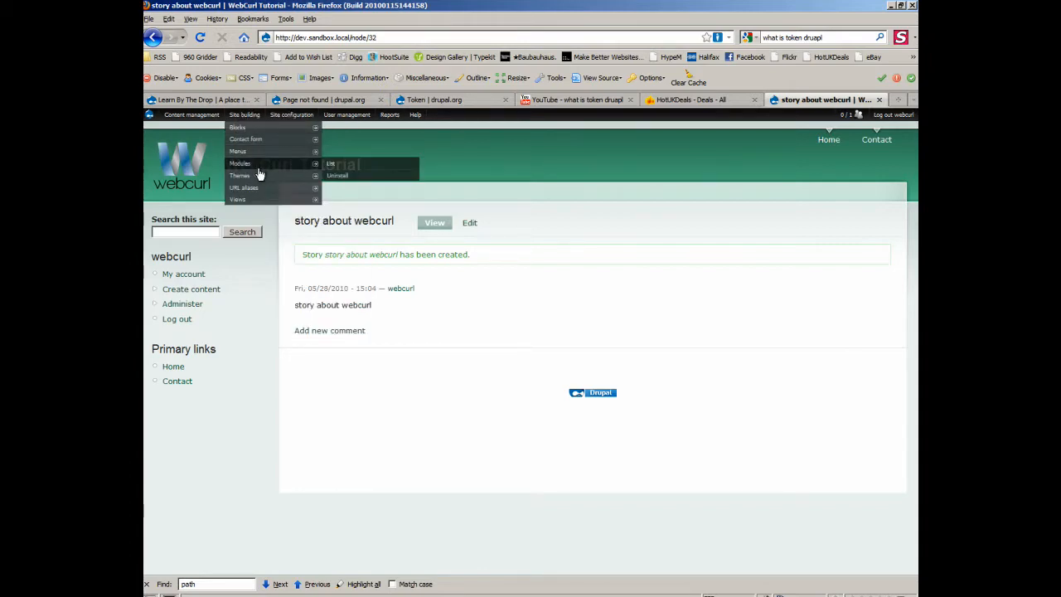
{"action": "mouse_move", "coordinate": [258, 187]}
{"action": "left_click", "coordinate": [332, 166]}
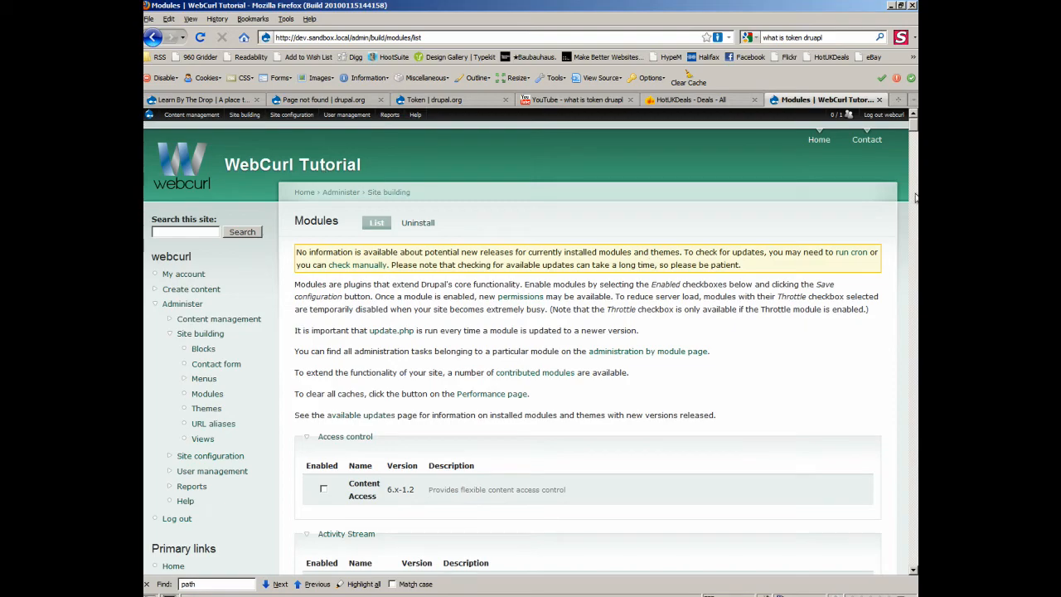
{"action": "left_click_drag", "start_coordinate": [915, 128], "coordinate": [914, 186]}
{"action": "type", "text": "path"}
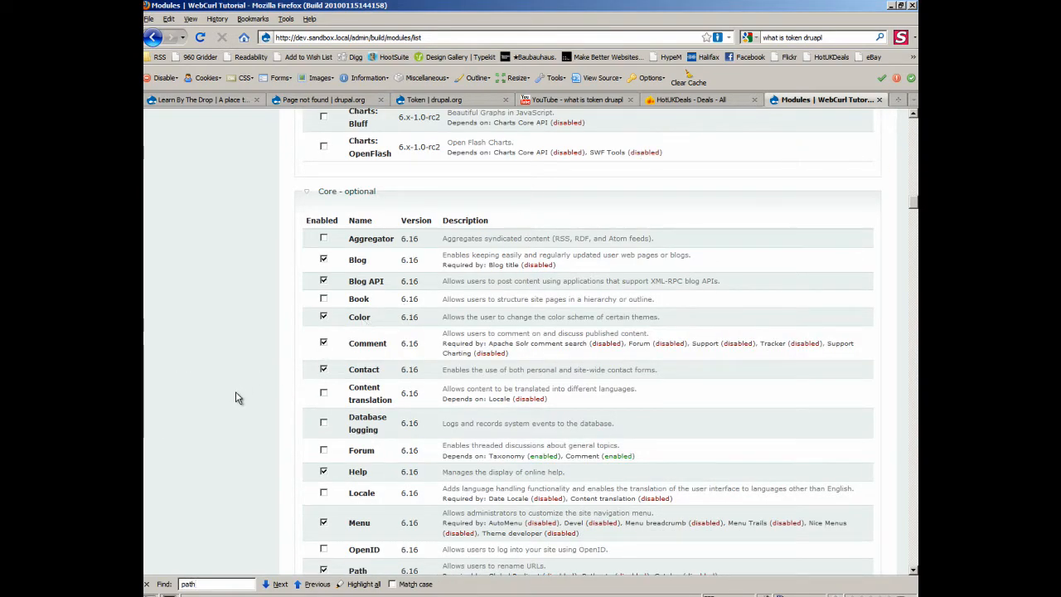
{"action": "scroll", "coordinate": [238, 396], "scroll_direction": "down", "scroll_amount": 3}
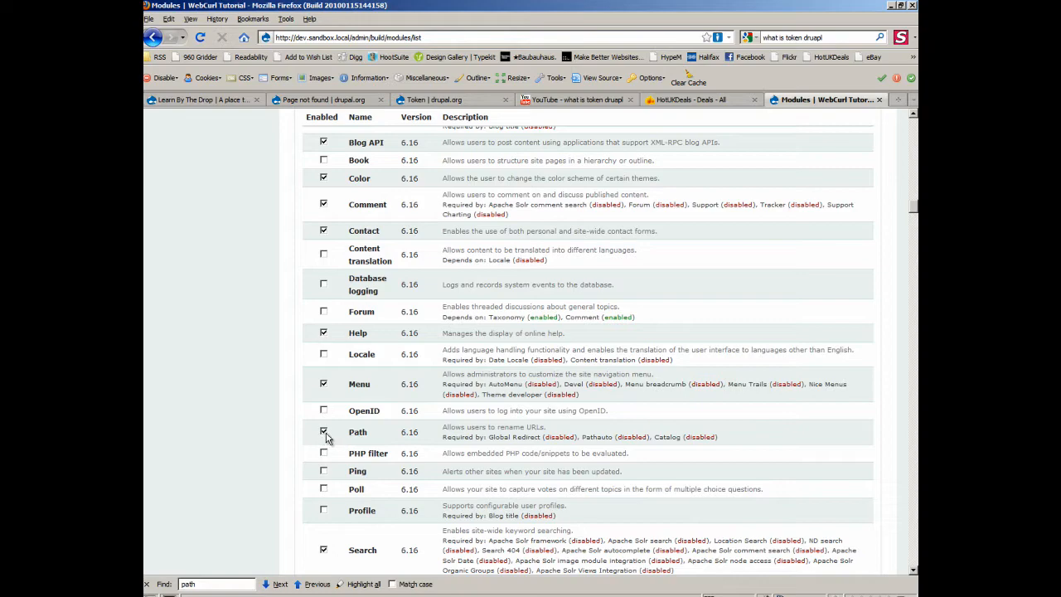
Make sure the core Path module is enabled and save the module configuration.
{"action": "left_click", "coordinate": [324, 432]}
{"action": "left_click", "coordinate": [324, 432]}
{"action": "left_click_drag", "start_coordinate": [911, 216], "coordinate": [914, 561]}
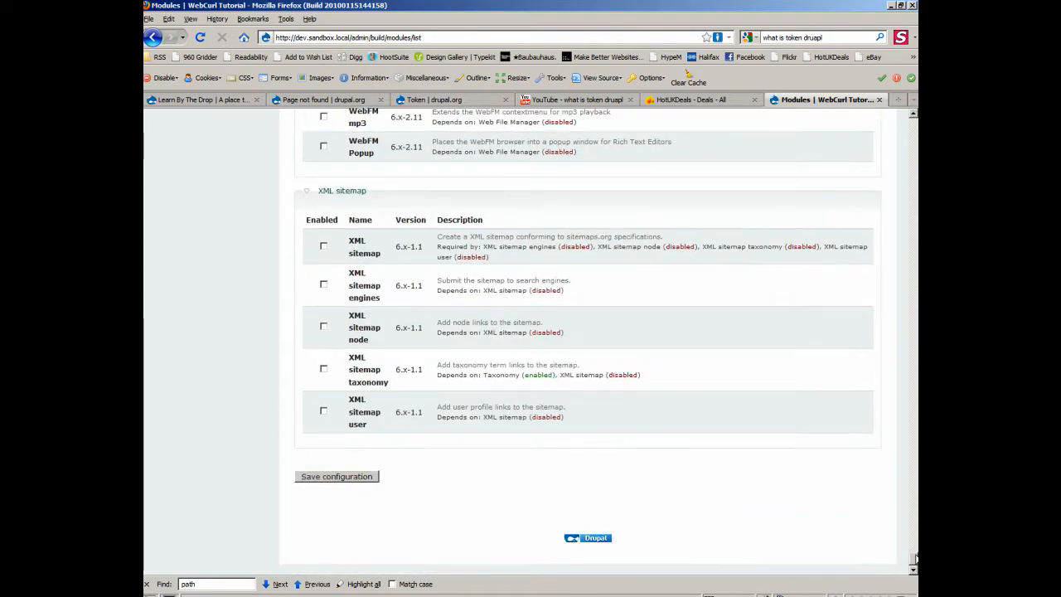
{"action": "left_click", "coordinate": [349, 479]}
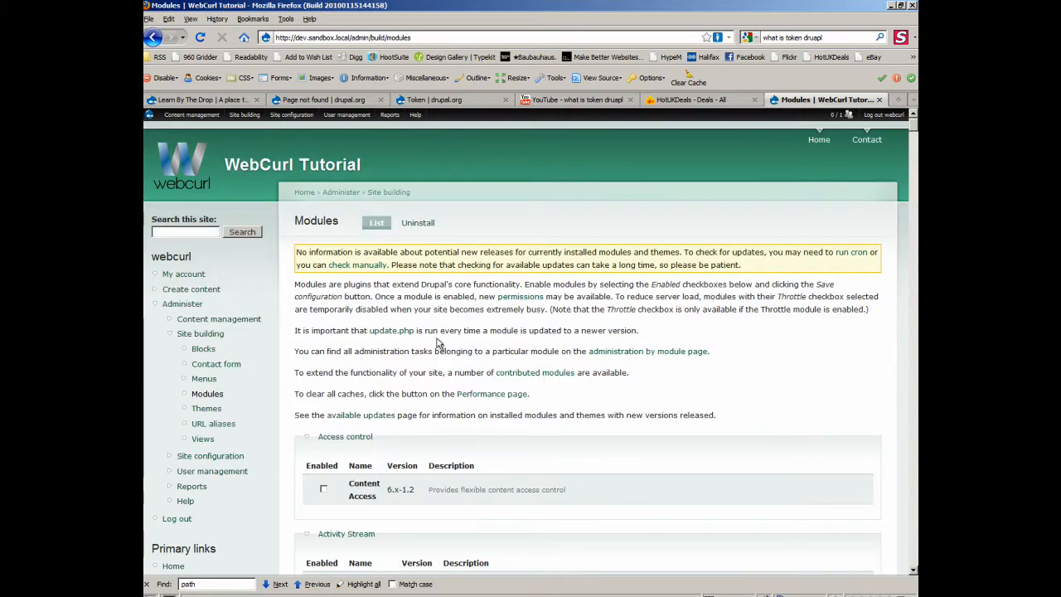
Start another new Story content item and title it "story about webcurl 2".
{"action": "mouse_move", "coordinate": [245, 116]}
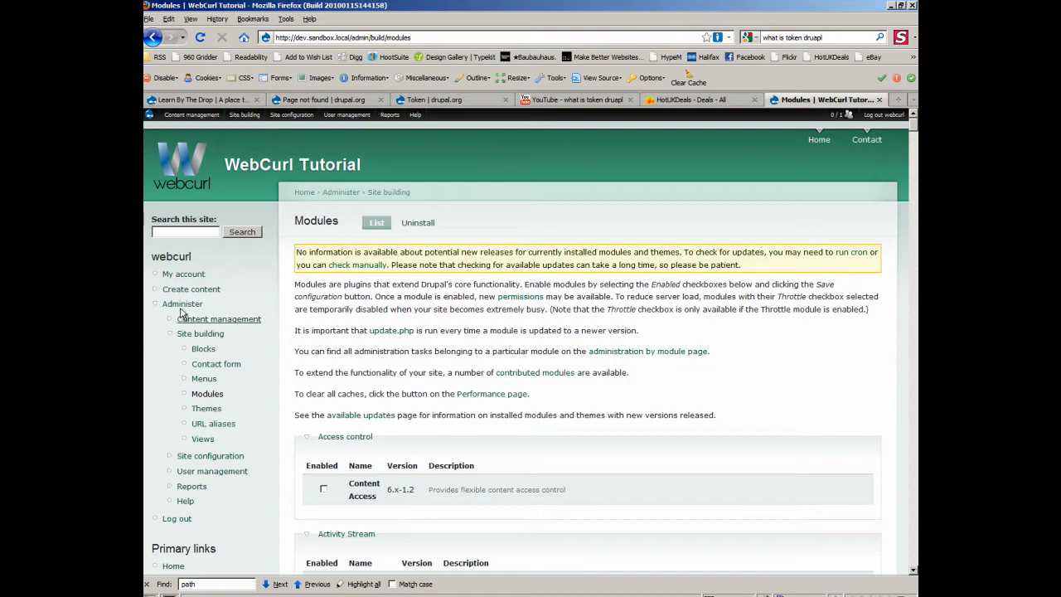
{"action": "left_click", "coordinate": [190, 289]}
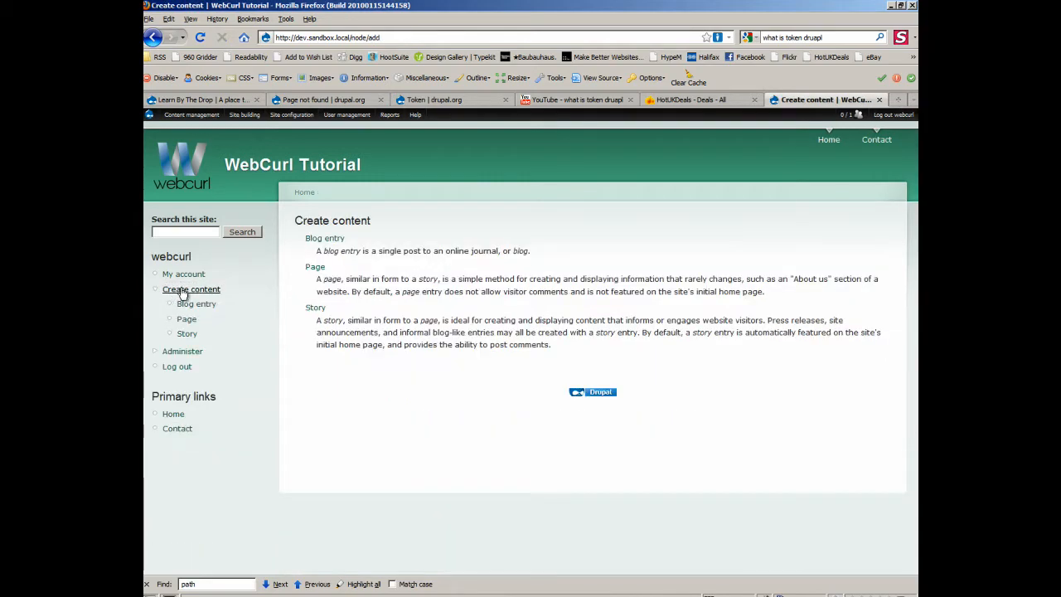
{"action": "left_click", "coordinate": [315, 307]}
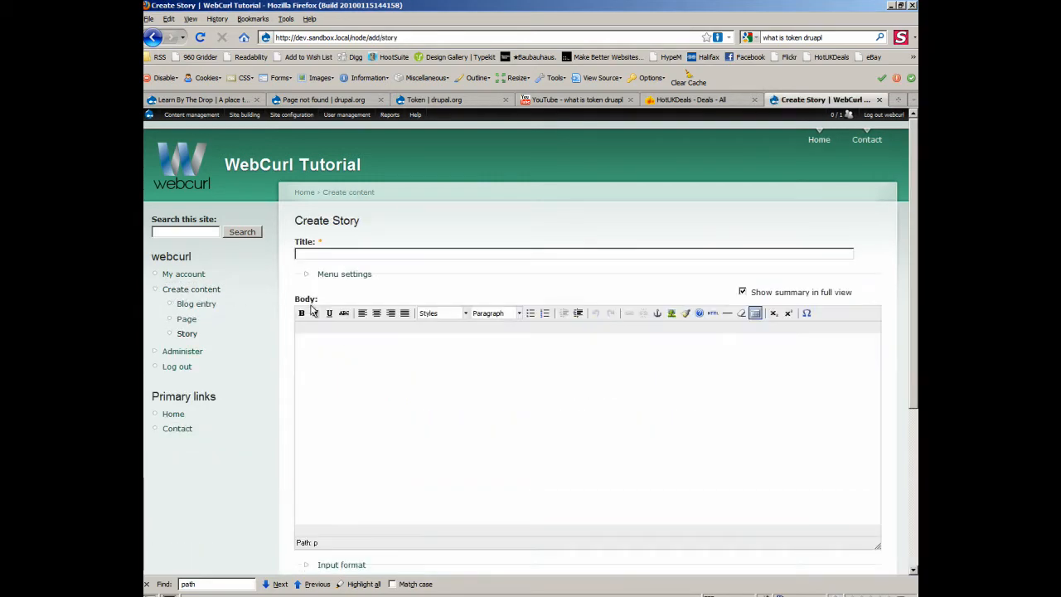
{"action": "left_click", "coordinate": [315, 257]}
{"action": "type", "text": "st"}
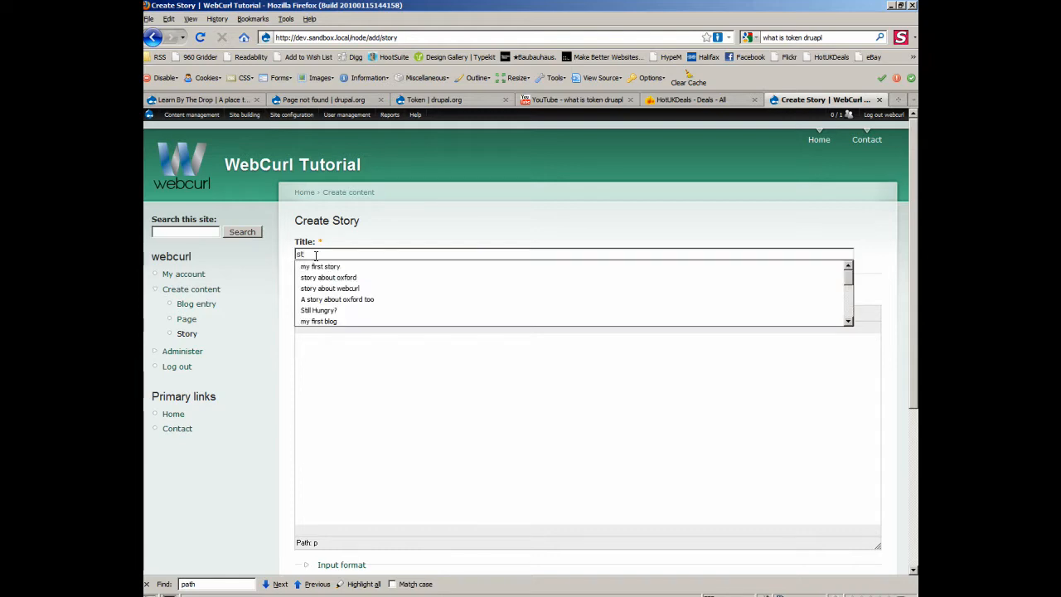
{"action": "left_click", "coordinate": [353, 287]}
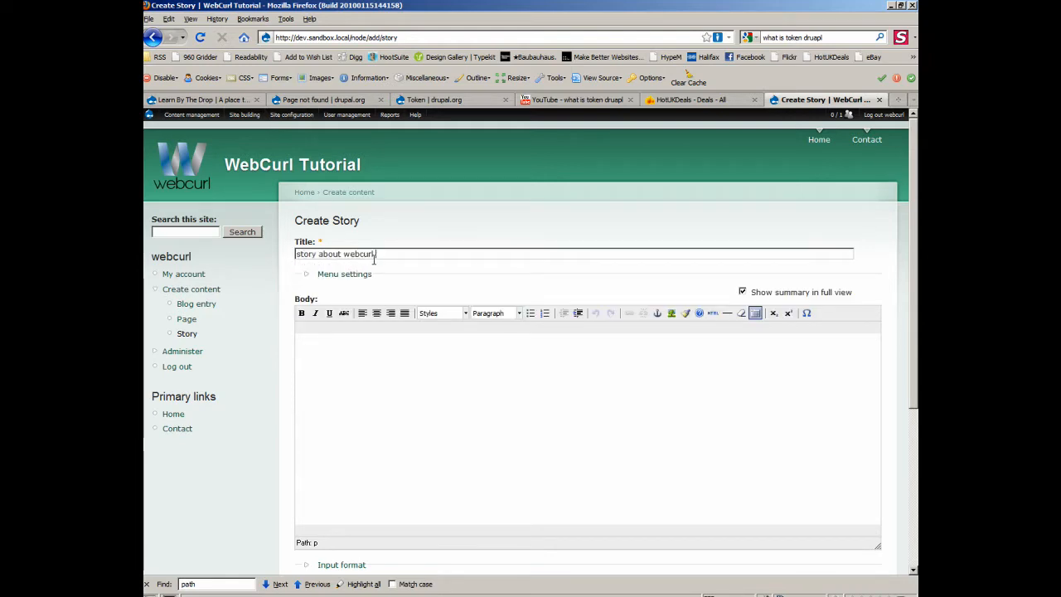
{"action": "type", "text": "-2"}
Copy the title "story about webcurl 2" into the new story's body.
{"action": "left_click_drag", "start_coordinate": [385, 254], "coordinate": [274, 253]}
{"action": "key", "text": "ctrl+c"}
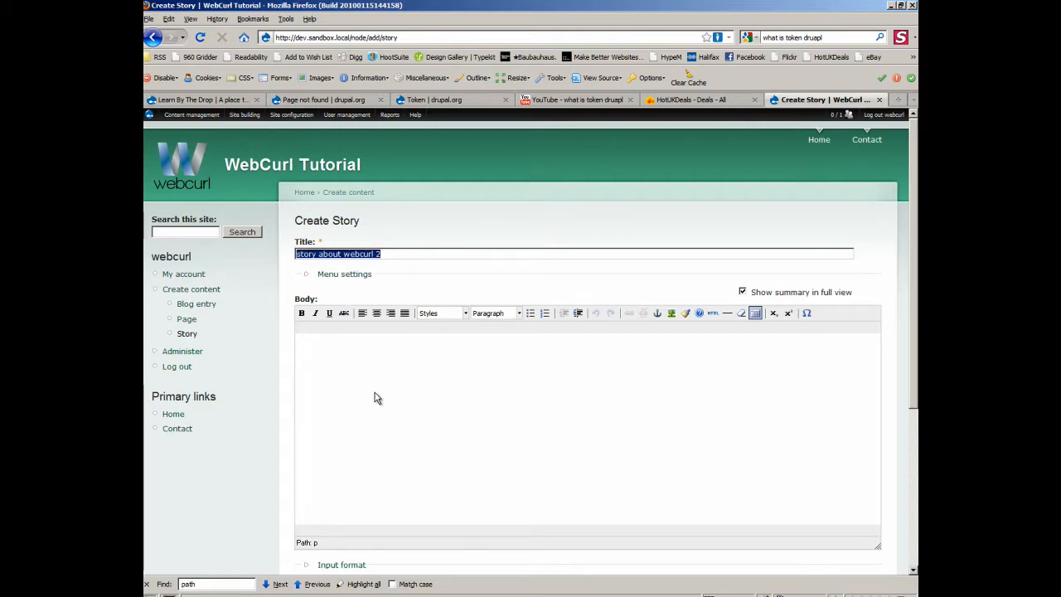
{"action": "left_click", "coordinate": [379, 398]}
{"action": "key", "text": "ctrl+v"}
{"action": "scroll", "coordinate": [325, 424], "scroll_direction": "down", "scroll_amount": 3}
{"action": "scroll", "coordinate": [395, 377], "scroll_direction": "down", "scroll_amount": 2}
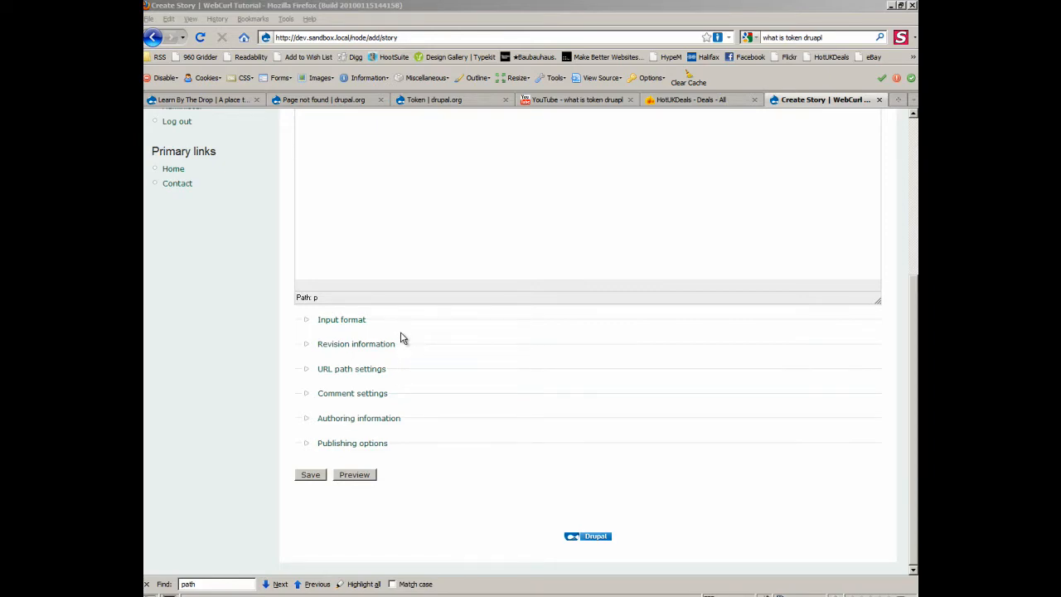
Set the story's URL path alias to story-about-webcurl-2 in its URL path settings.
{"action": "left_click", "coordinate": [369, 372]}
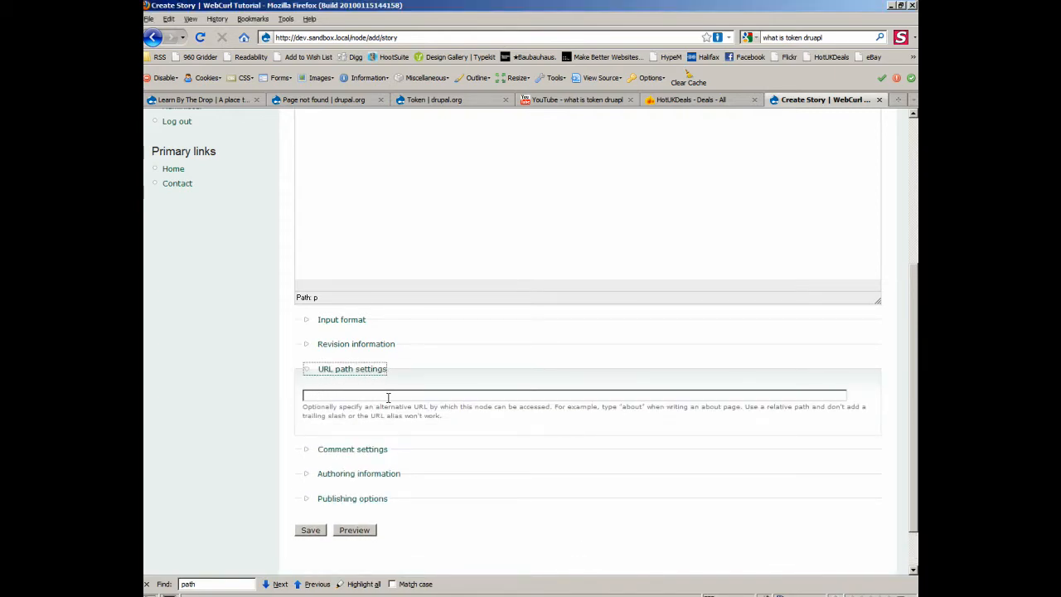
{"action": "left_click", "coordinate": [367, 394]}
{"action": "left_click", "coordinate": [383, 400]}
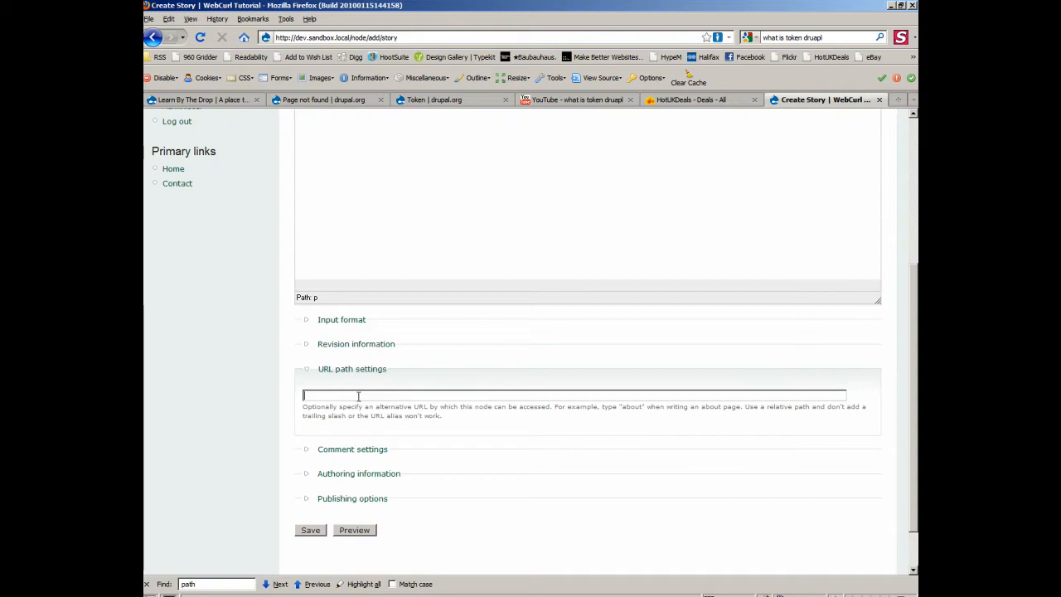
{"action": "scroll", "coordinate": [358, 397], "scroll_direction": "up", "scroll_amount": 5}
{"action": "left_click_drag", "start_coordinate": [376, 258], "coordinate": [283, 257]}
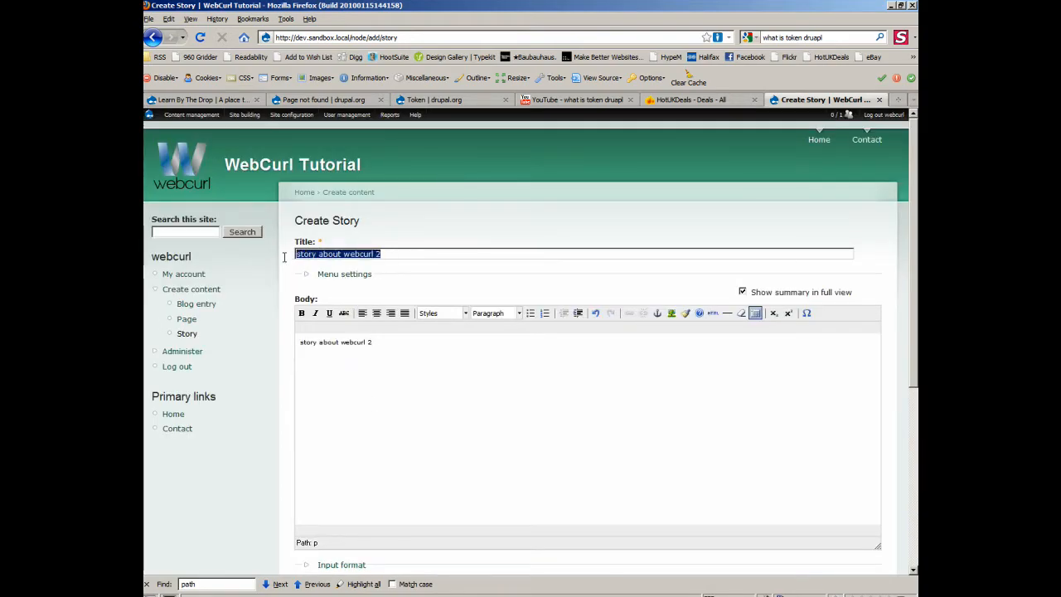
{"action": "scroll", "coordinate": [339, 365], "scroll_direction": "down", "scroll_amount": 5}
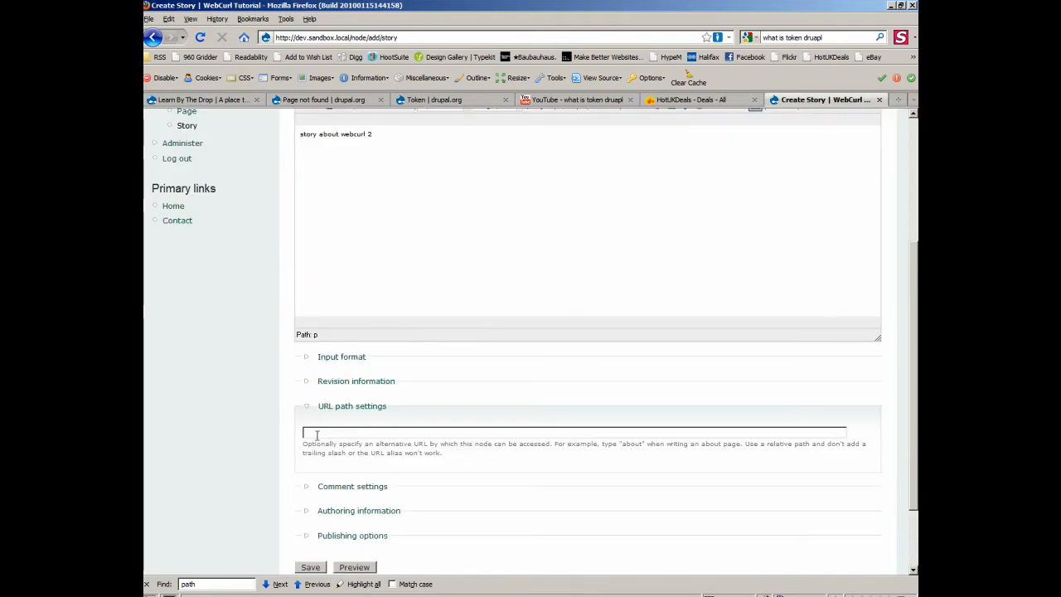
{"action": "key", "text": "ctrl+v"}
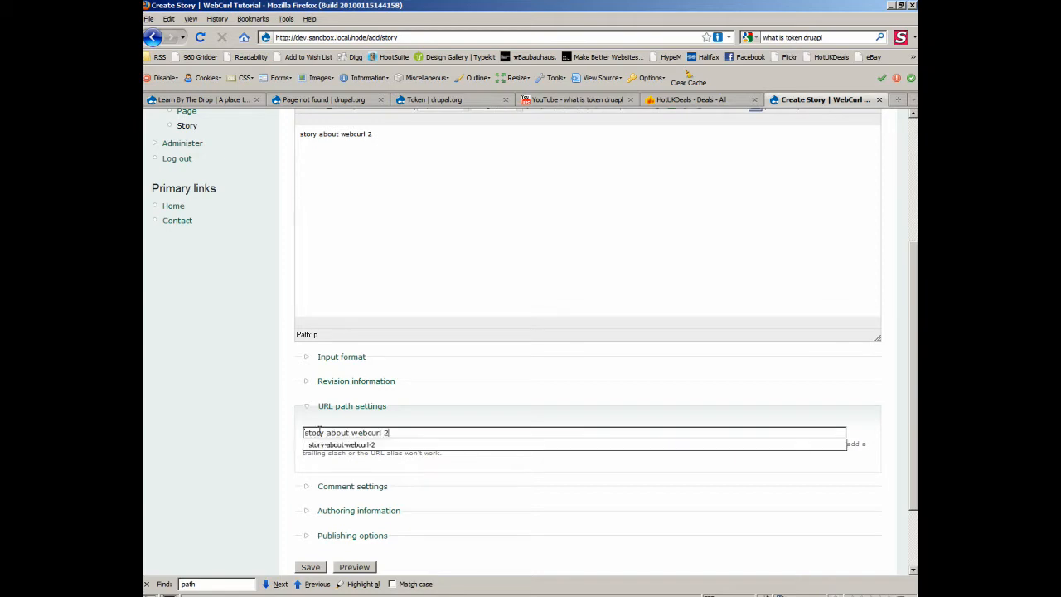
{"action": "left_click", "coordinate": [370, 448]}
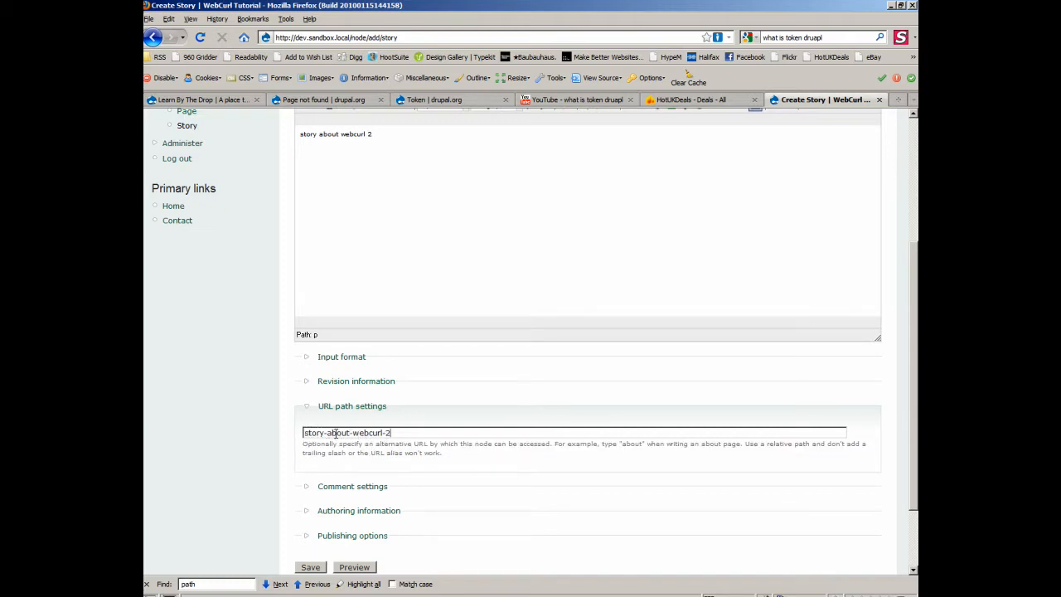
Save the second story and check the alias part of its web address.
{"action": "scroll", "coordinate": [403, 433], "scroll_direction": "down", "scroll_amount": 2}
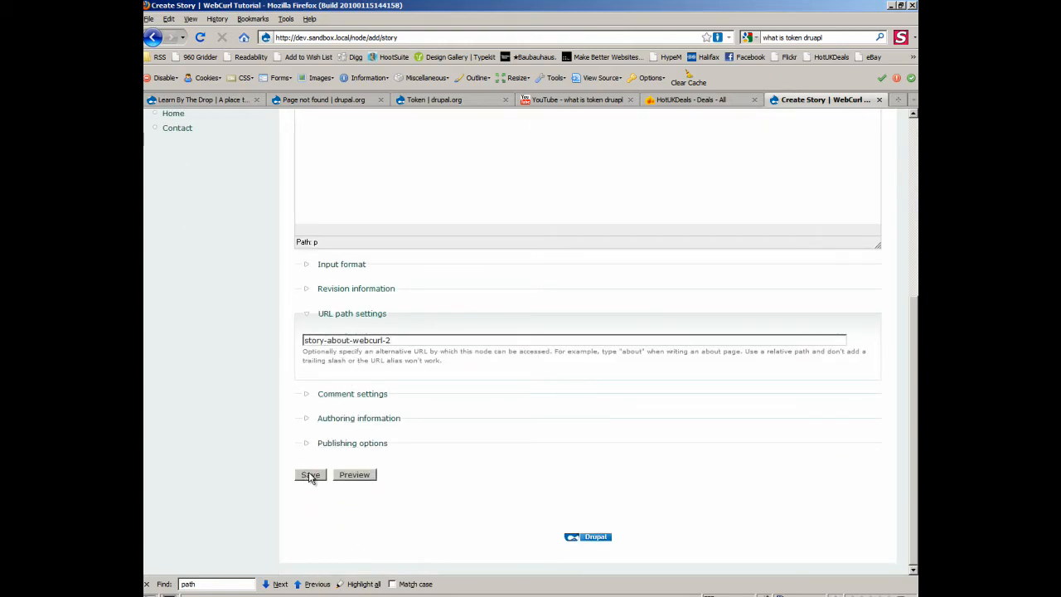
{"action": "left_click", "coordinate": [309, 476]}
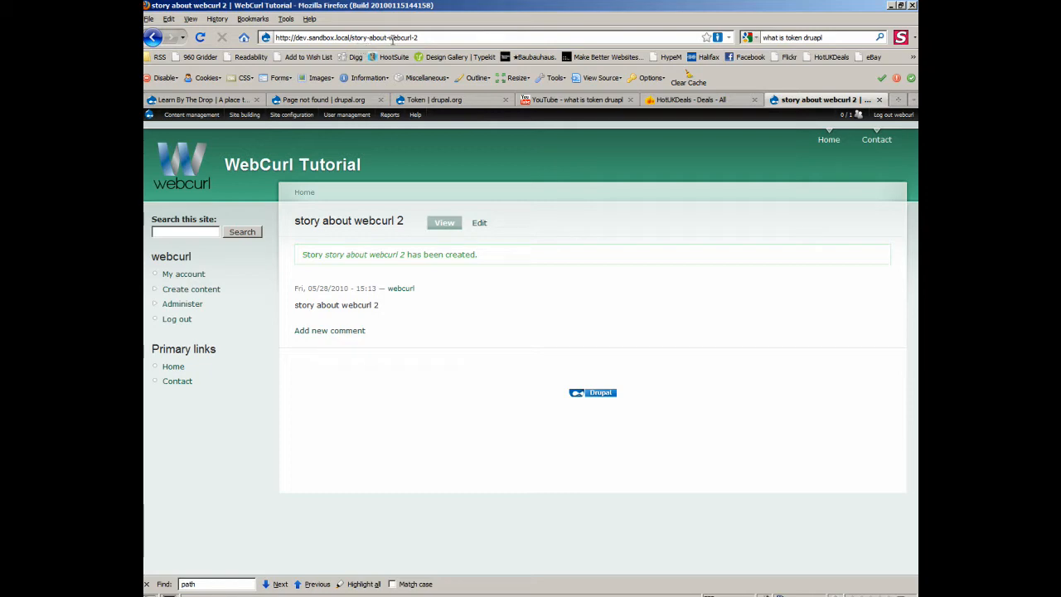
{"action": "left_click_drag", "start_coordinate": [425, 37], "coordinate": [362, 33]}
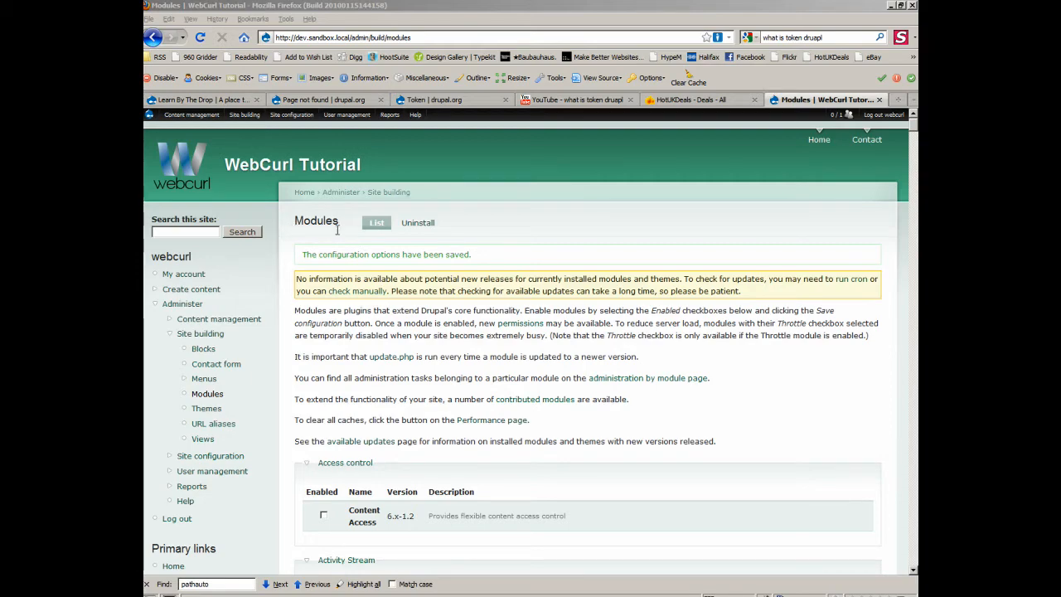
Search the module list page for "pathauto" to locate the Pathauto module.
{"action": "mouse_move", "coordinate": [237, 117]}
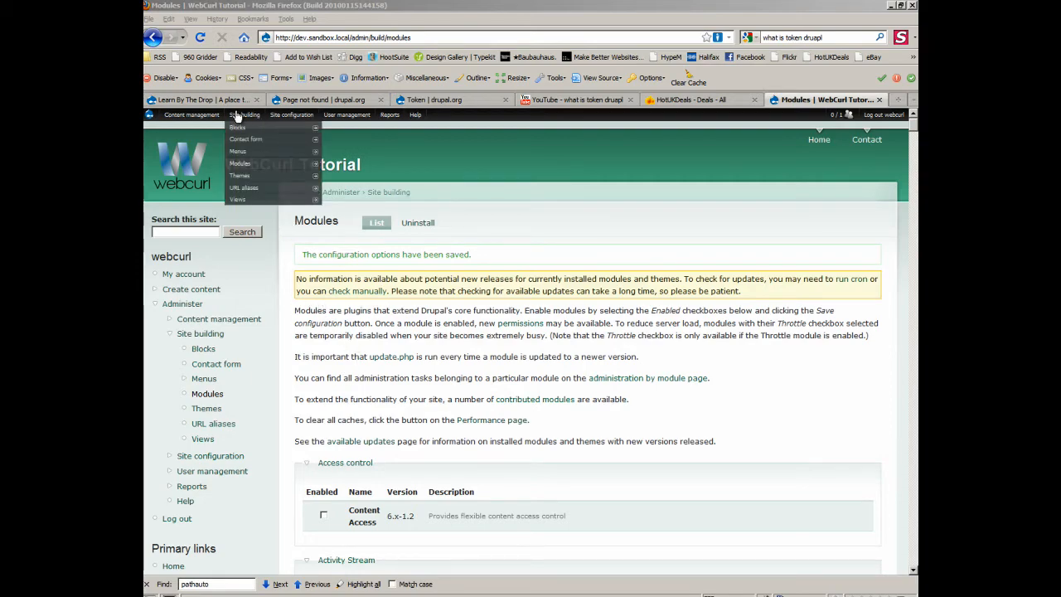
{"action": "left_click", "coordinate": [733, 473]}
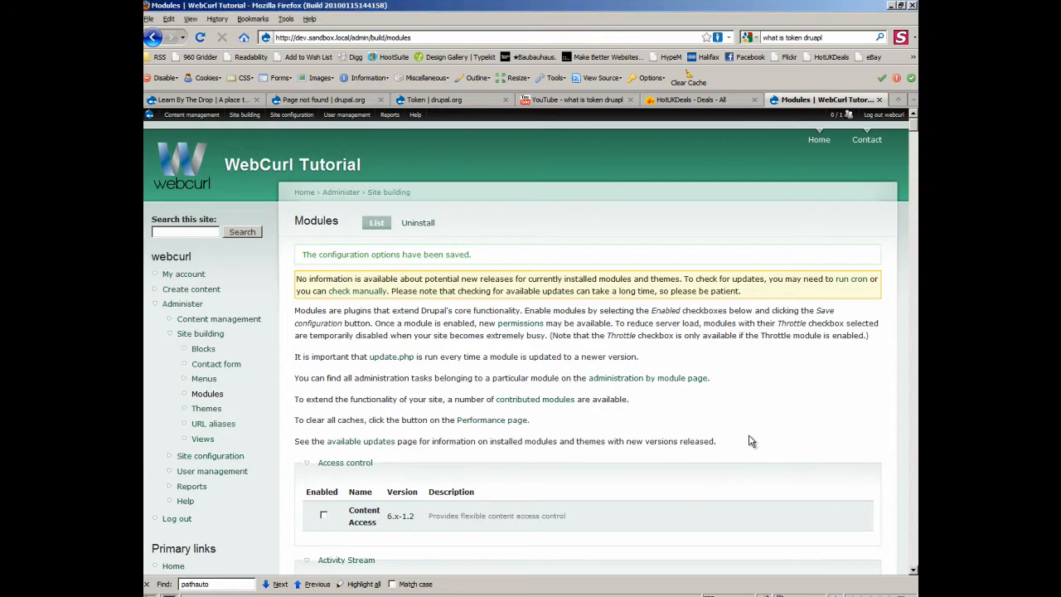
{"action": "key", "text": "ctrl+f"}
{"action": "type", "text": "path"}
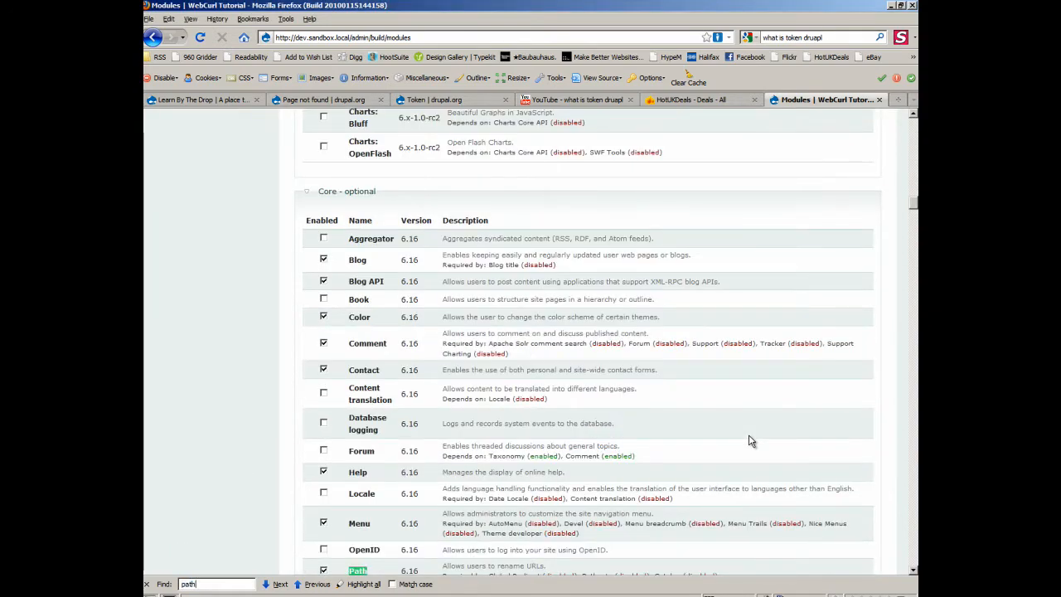
{"action": "type", "text": "auto"}
{"action": "key", "text": "Return"}
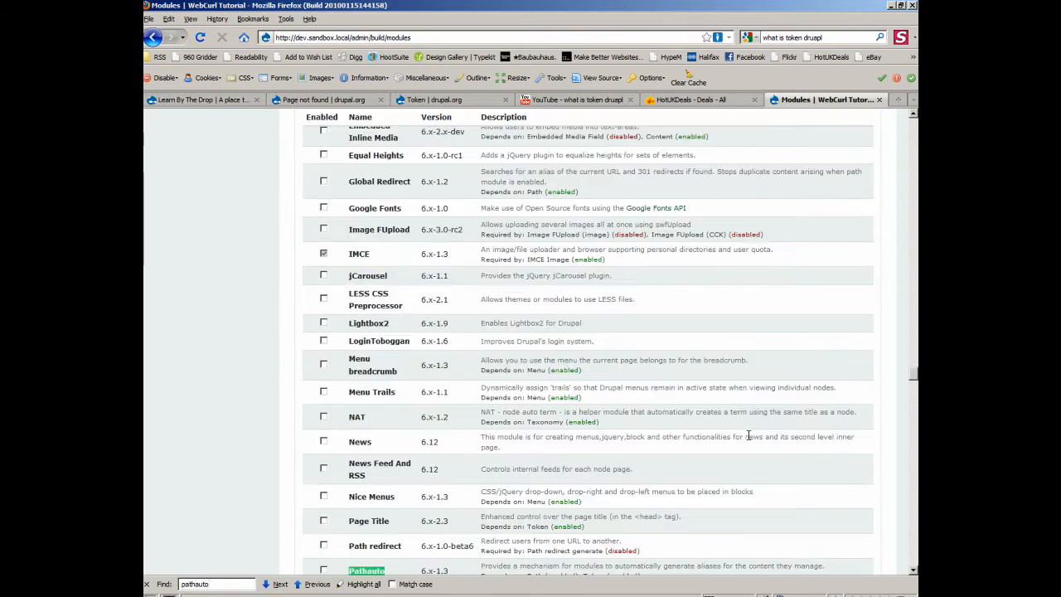
{"action": "scroll", "coordinate": [542, 397], "scroll_direction": "down", "scroll_amount": 2}
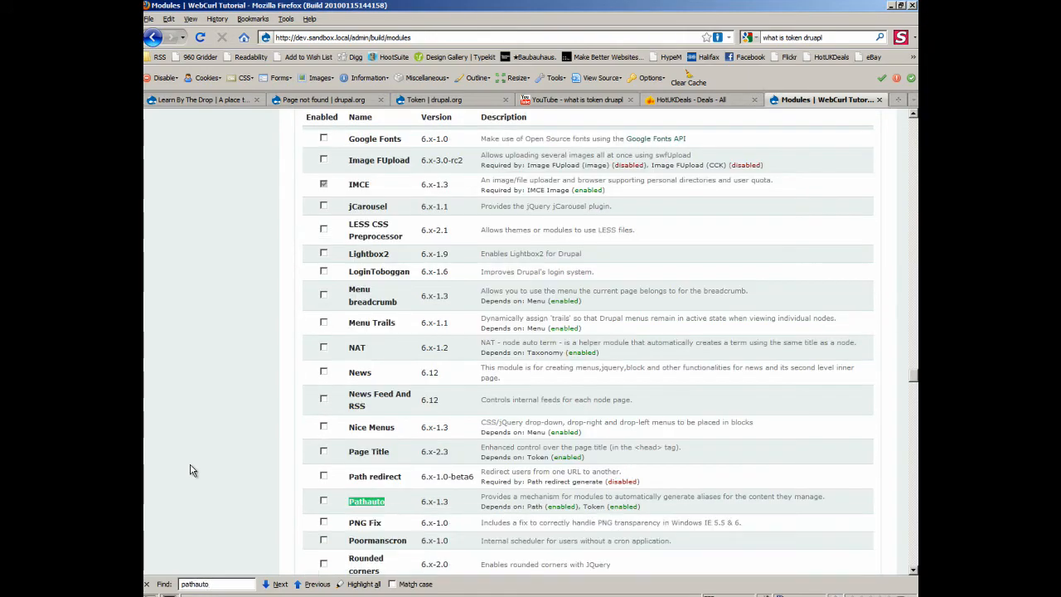
Enable the Pathauto module and save the module configuration.
{"action": "left_click", "coordinate": [323, 501]}
{"action": "left_click_drag", "start_coordinate": [915, 378], "coordinate": [916, 576]}
{"action": "left_click", "coordinate": [342, 475]}
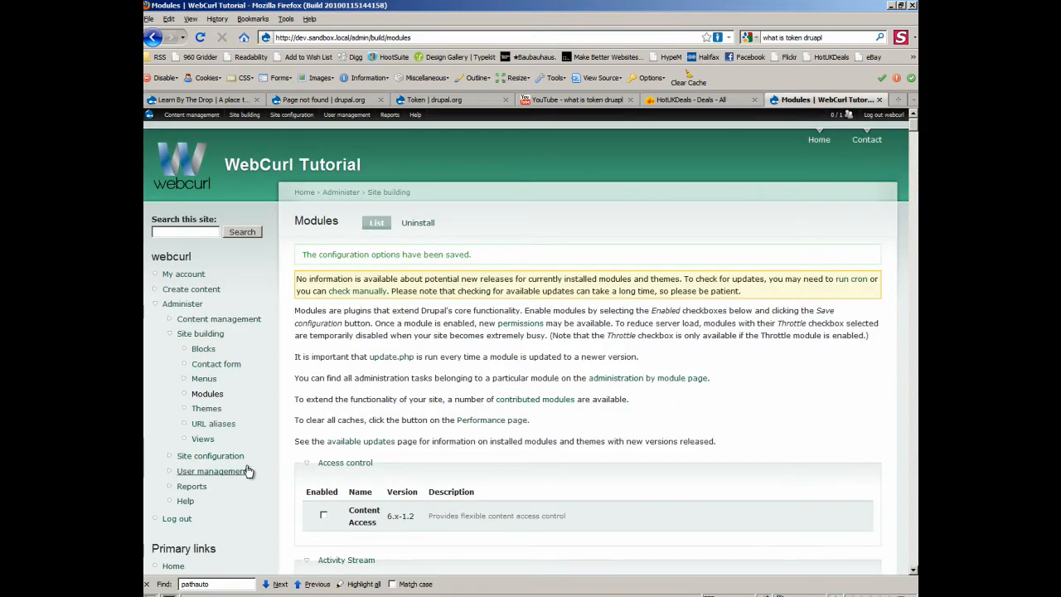
Start a new story and set its title to "story about webcurl 3".
{"action": "left_click", "coordinate": [190, 288]}
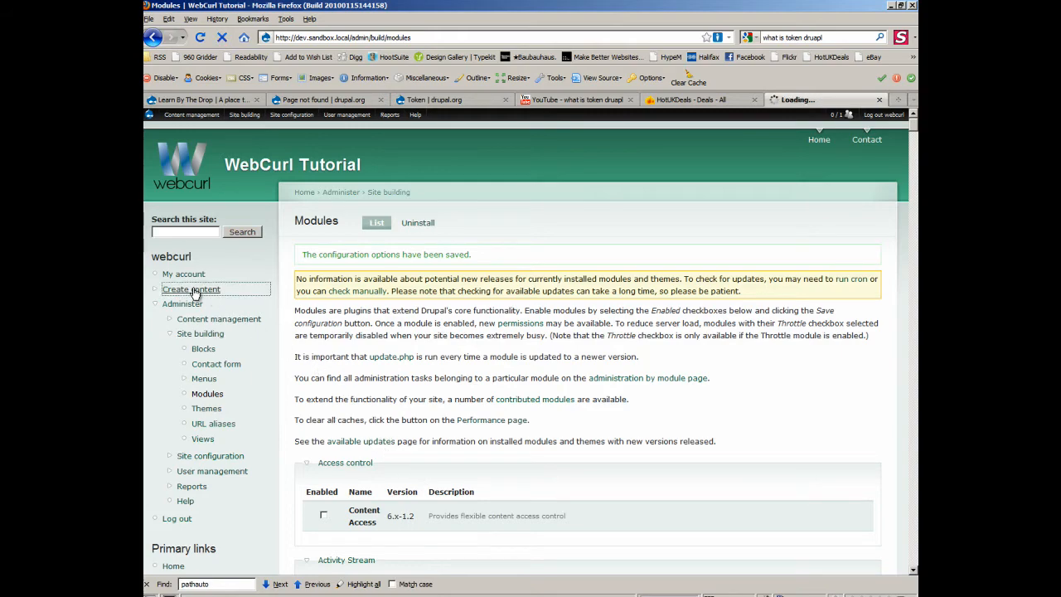
{"action": "left_click", "coordinate": [316, 309]}
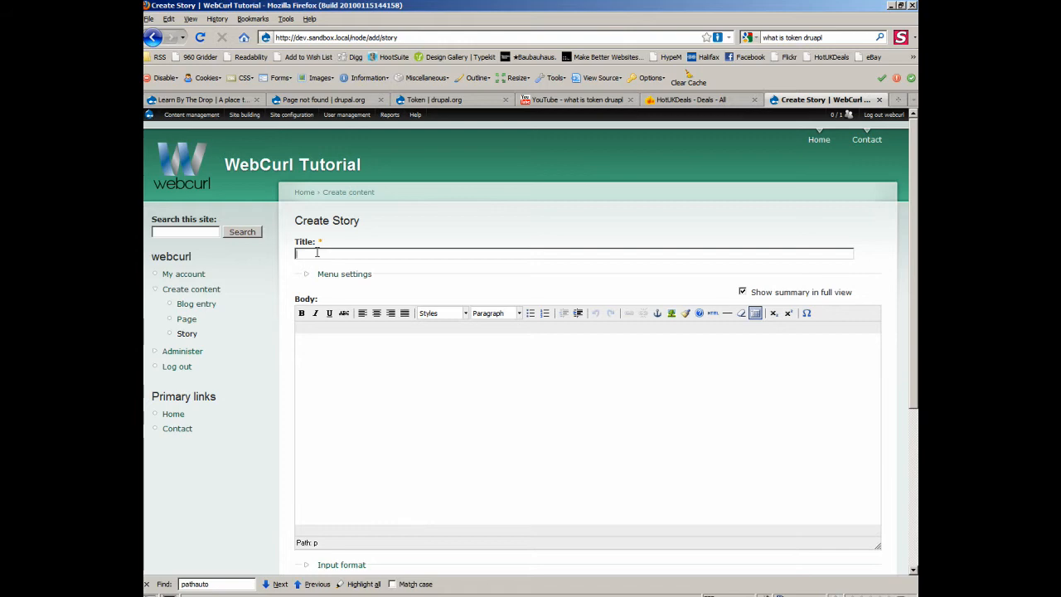
{"action": "type", "text": "my"}
{"action": "key", "text": "BackSpace"}
{"action": "key", "text": "BackSpace"}
{"action": "key", "text": "BackSpace"}
{"action": "type", "text": "about"}
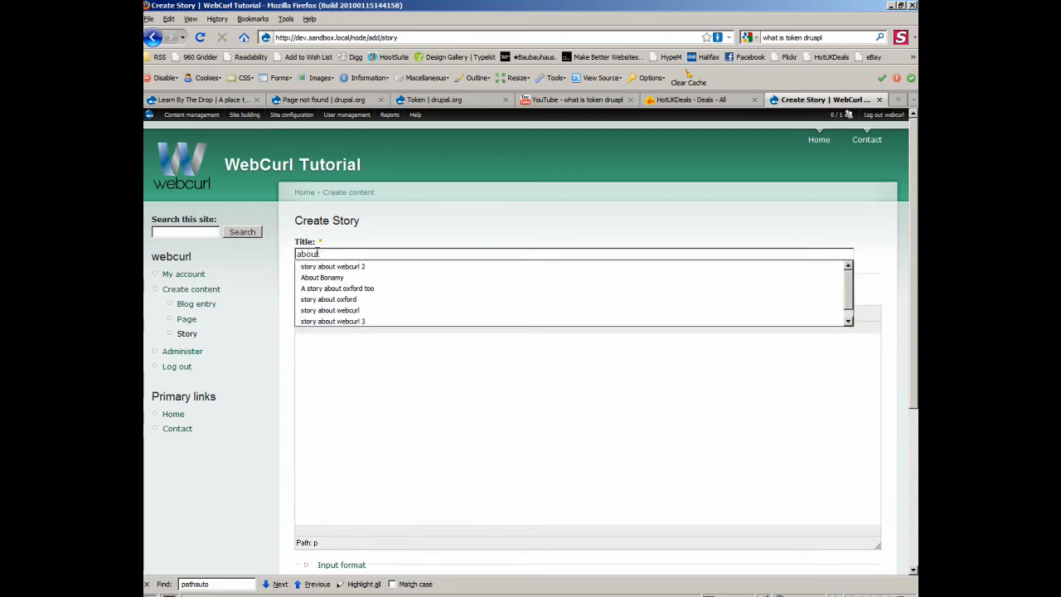
{"action": "type", "text": " web"}
{"action": "key", "text": "Down"}
{"action": "key", "text": "Down"}
{"action": "key", "text": "Down"}
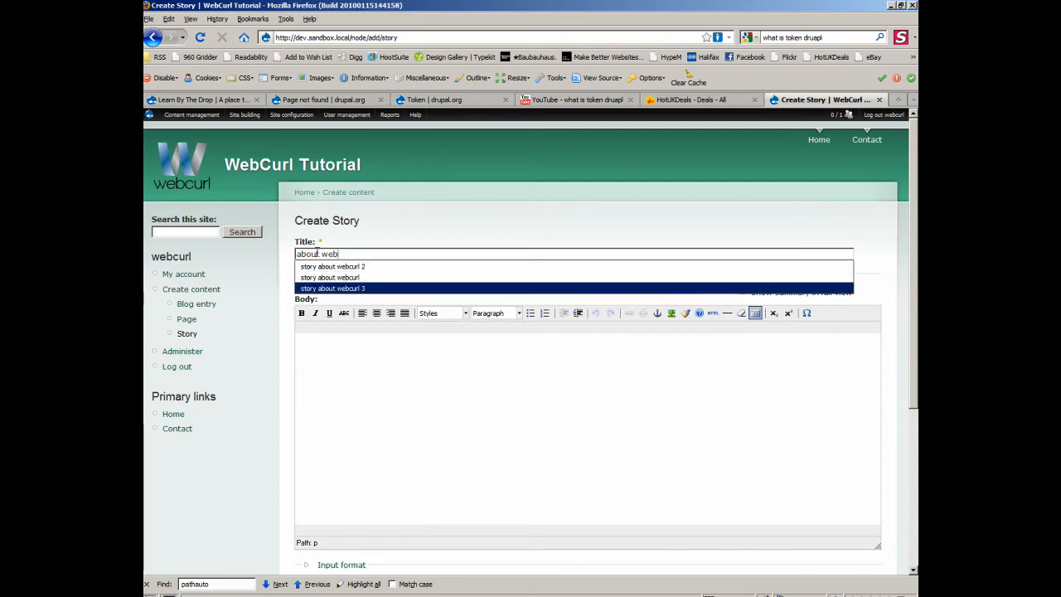
{"action": "key", "text": "Return"}
Copy the title "story about webcurl 3" into the new story's body.
{"action": "left_click_drag", "start_coordinate": [415, 254], "coordinate": [265, 253]}
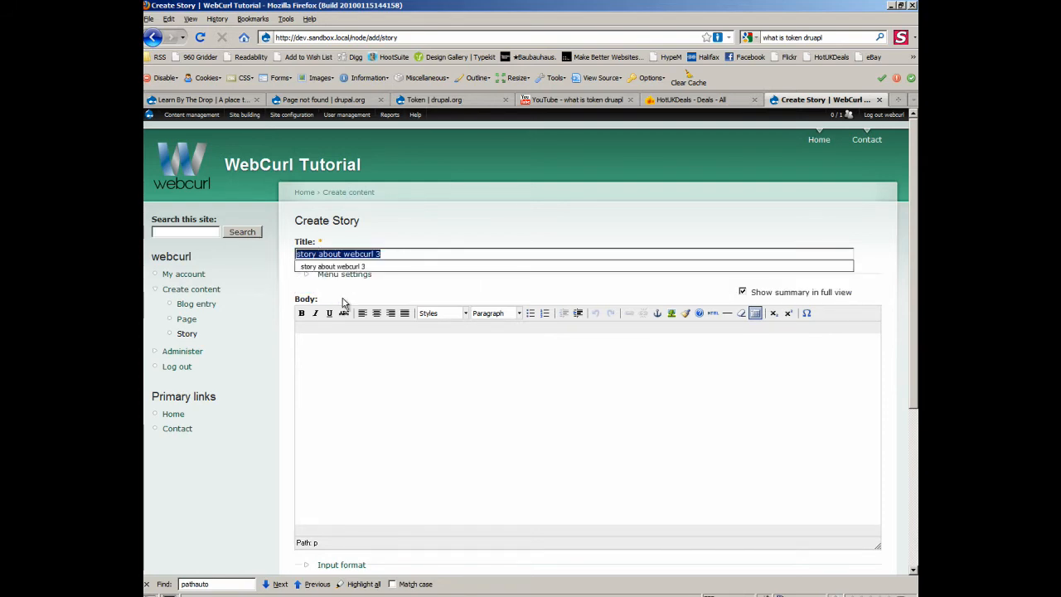
{"action": "key", "text": "ctrl+c"}
{"action": "left_click", "coordinate": [391, 409]}
{"action": "key", "text": "ctrl+v"}
Try replacing the automatic alias with a custom one in the story's URL path settings, and turn the automatic alias back on.
{"action": "scroll", "coordinate": [280, 419], "scroll_direction": "down", "scroll_amount": 3}
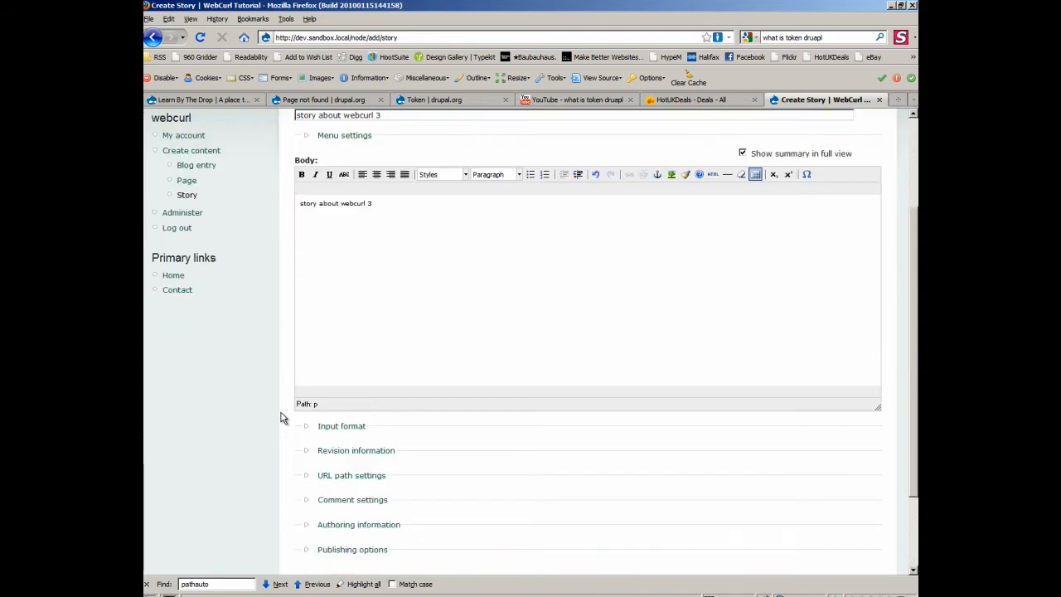
{"action": "scroll", "coordinate": [280, 418], "scroll_direction": "down", "scroll_amount": 2}
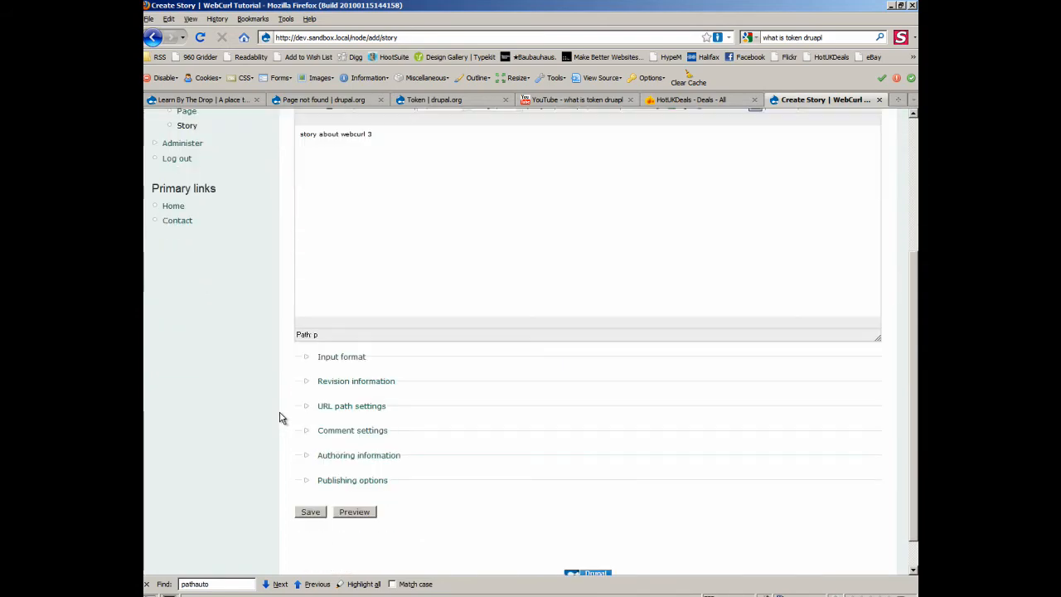
{"action": "left_click", "coordinate": [340, 411]}
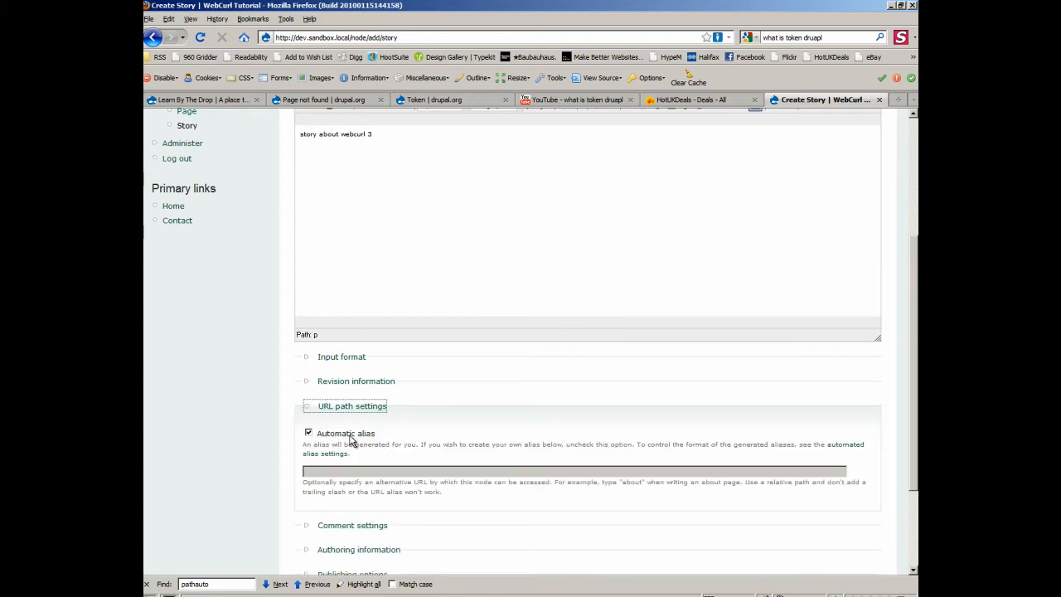
{"action": "left_click", "coordinate": [308, 434]}
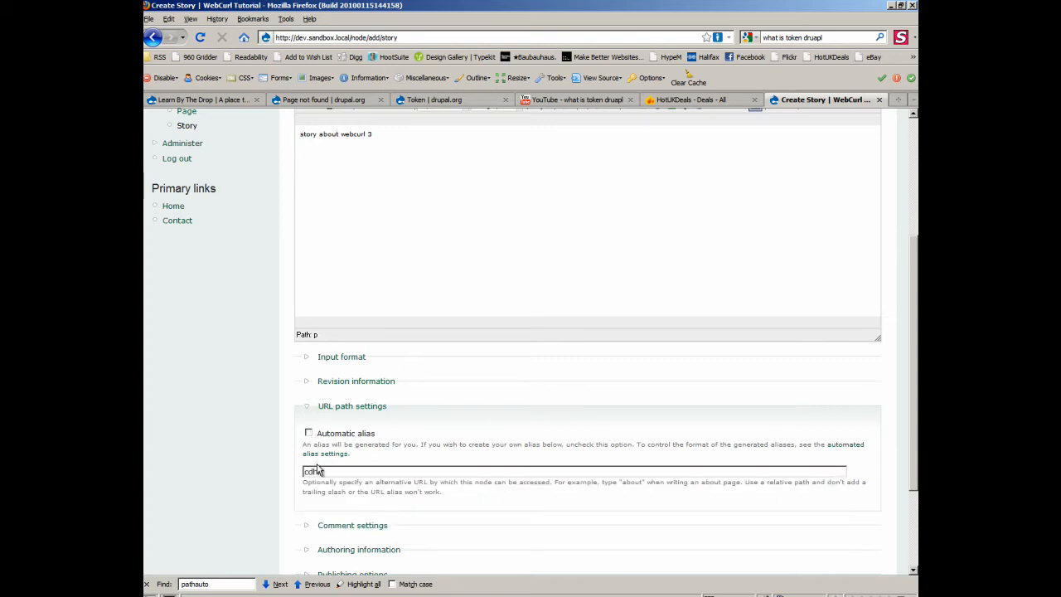
{"action": "left_click", "coordinate": [309, 433]}
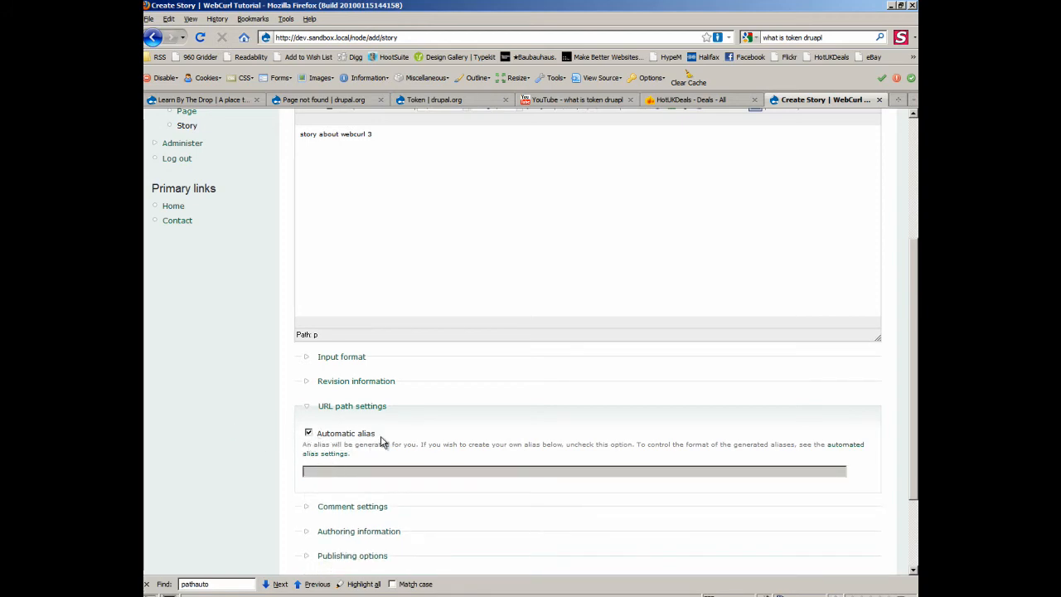
Save the third story and check the automatically generated alias in its web address.
{"action": "scroll", "coordinate": [448, 469], "scroll_direction": "down", "scroll_amount": 3}
{"action": "left_click", "coordinate": [308, 475]}
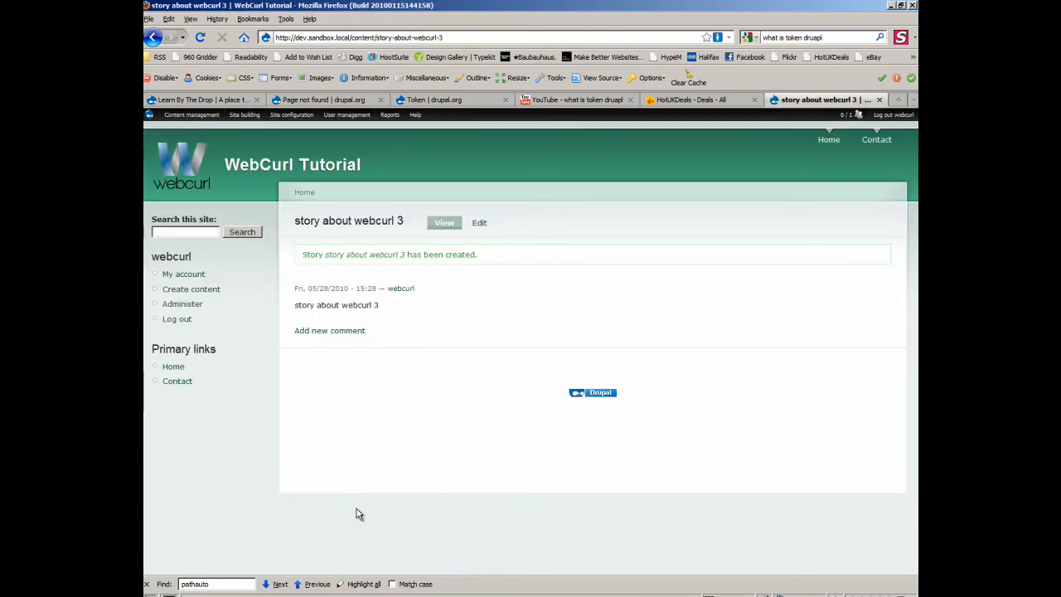
{"action": "left_click_drag", "start_coordinate": [446, 37], "coordinate": [377, 37]}
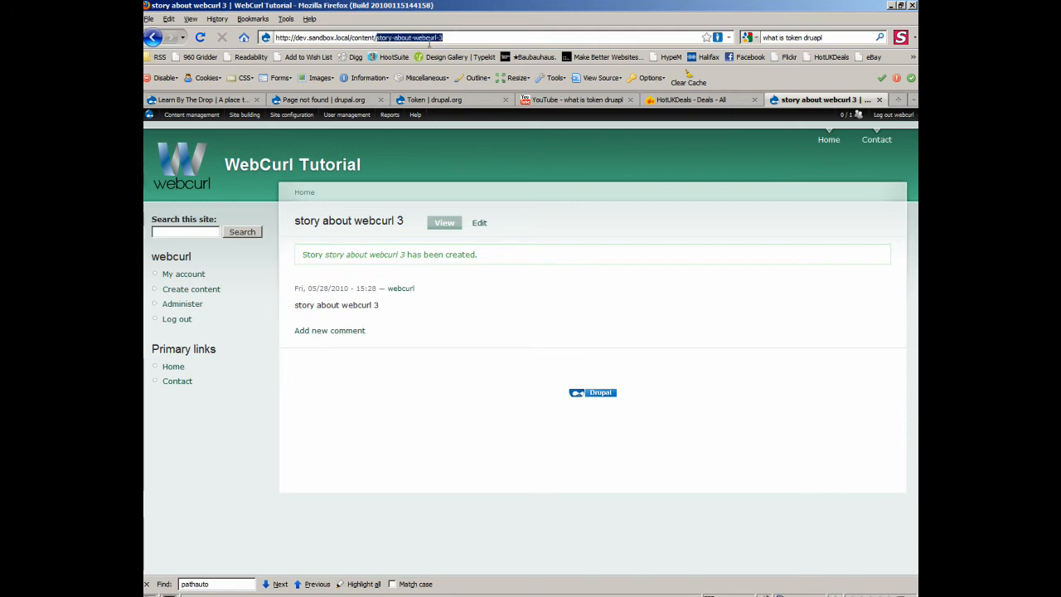